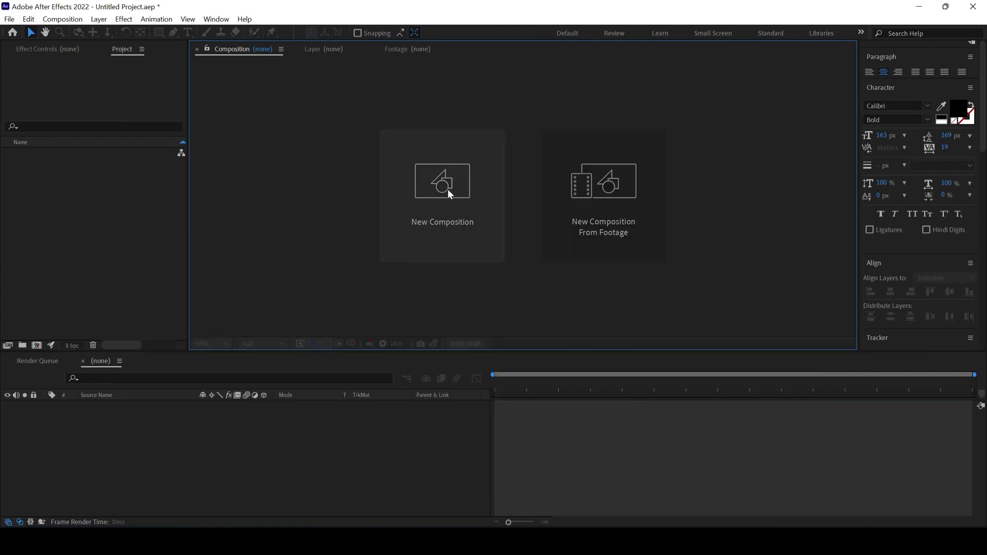
- Create a 1920×1080 composition named 'Peek and Slide', fixing the typo in the name
{"action": "left_click", "coordinate": [440, 191]}
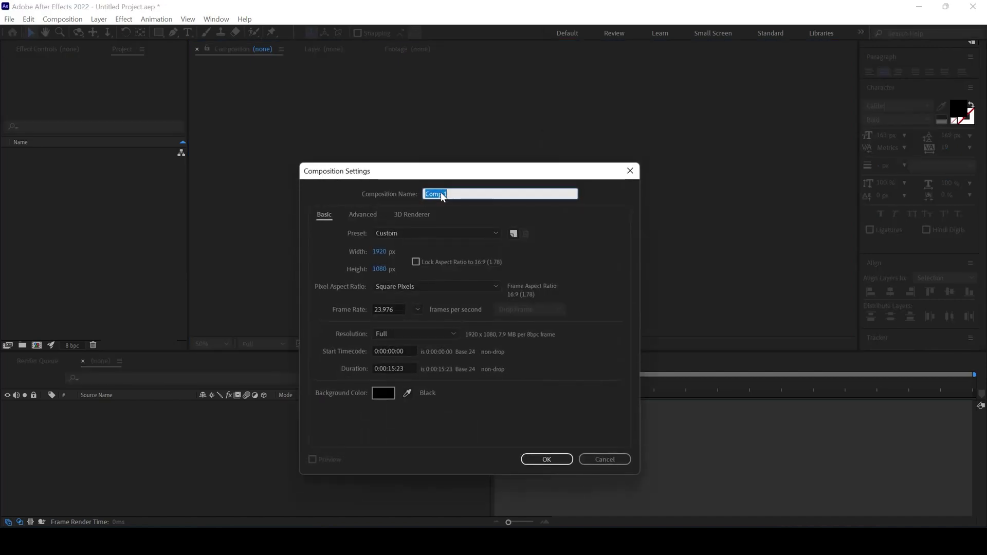
{"action": "type", "text": "Peen and Slide"}
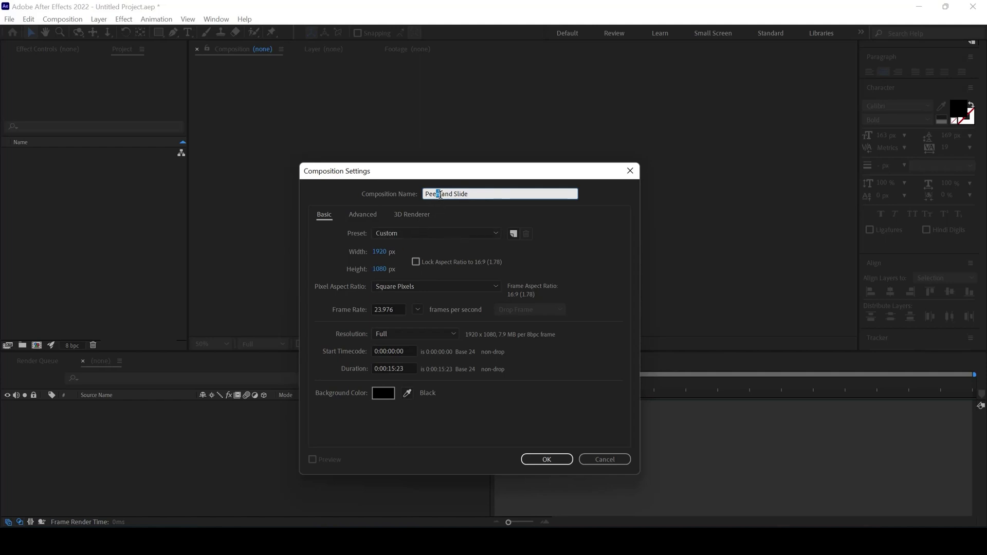
{"action": "left_click", "coordinate": [439, 194]}
{"action": "key", "text": "BackSpace"}
{"action": "type", "text": "k"}
{"action": "left_click", "coordinate": [547, 459]}
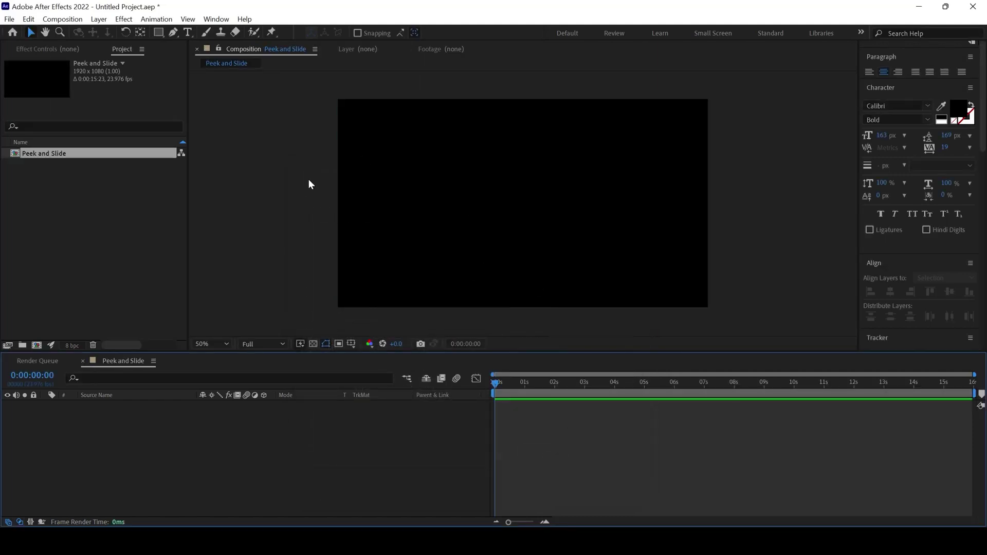
- Add a comp-sized lime green solid layer named 'Background'
{"action": "left_click", "coordinate": [98, 19]}
{"action": "mouse_move", "coordinate": [206, 33]}
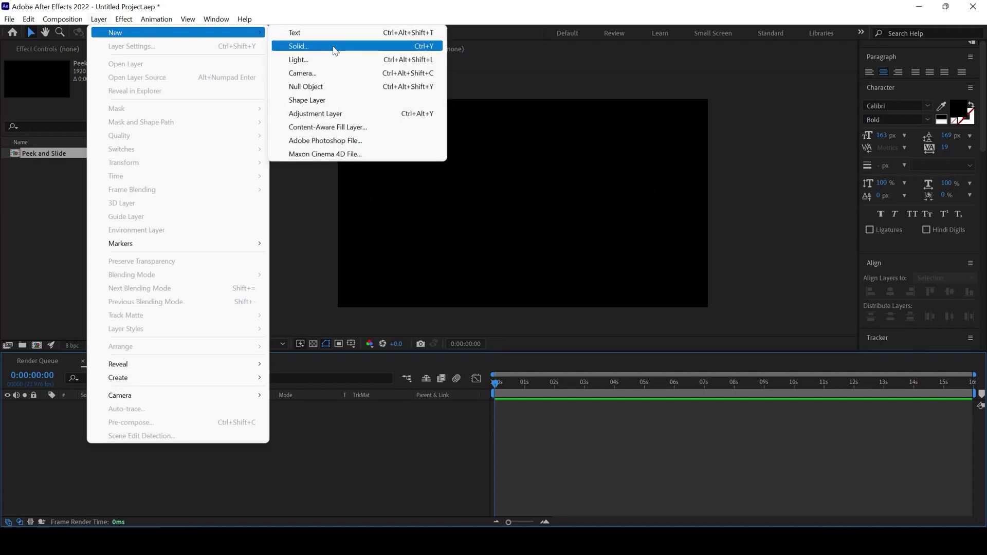
{"action": "left_click", "coordinate": [332, 46]}
{"action": "type", "text": "Ba"}
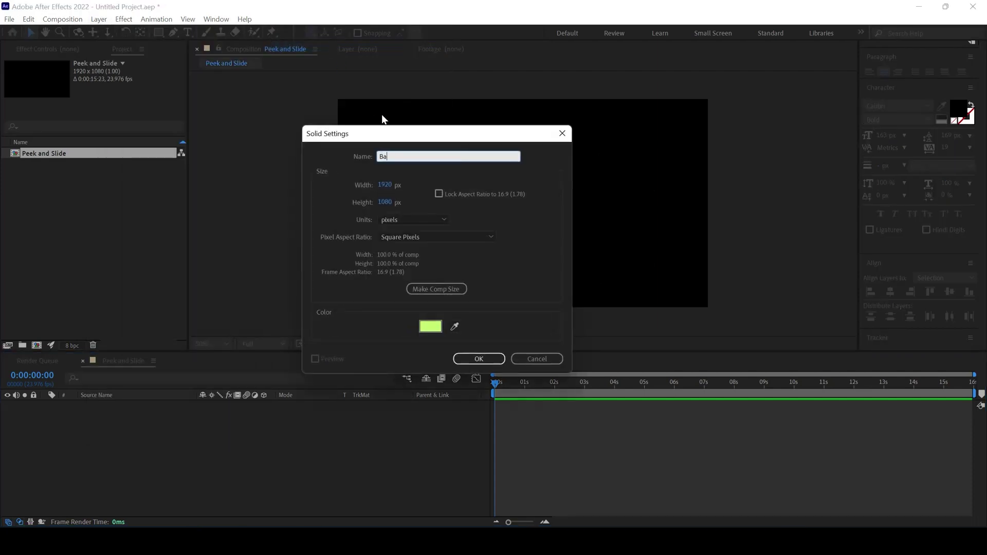
{"action": "type", "text": "ckground"}
{"action": "left_click", "coordinate": [475, 359]}
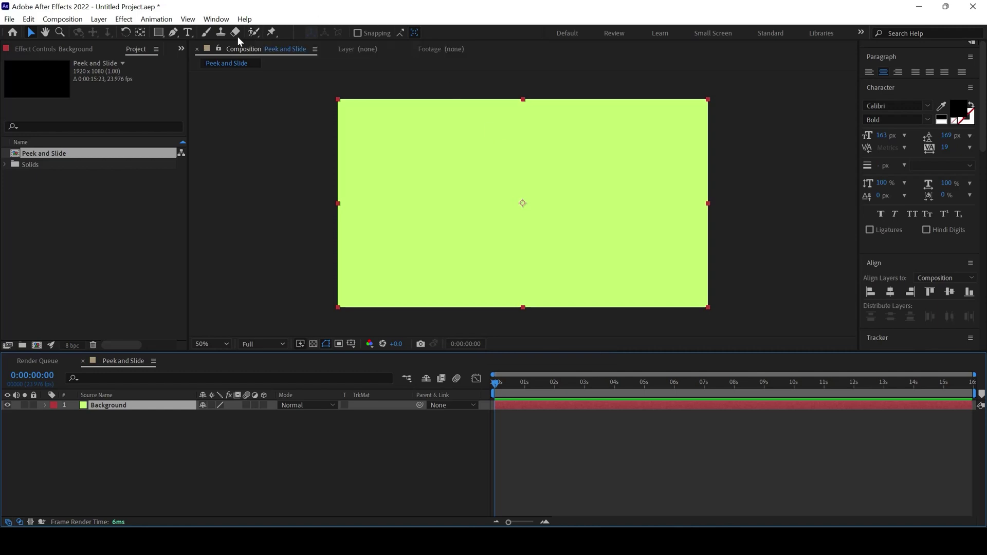
- Type 'PEEK & SLIDE' in a paragraph text box across the upper middle of the frame
{"action": "left_click", "coordinate": [189, 33]}
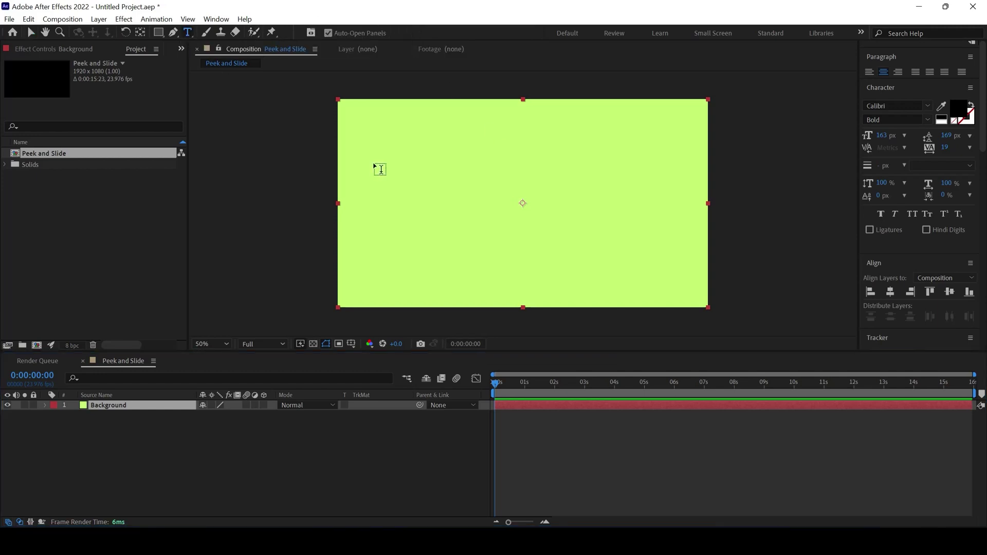
{"action": "left_click_drag", "start_coordinate": [401, 171], "coordinate": [647, 235]}
{"action": "type", "text": "P"}
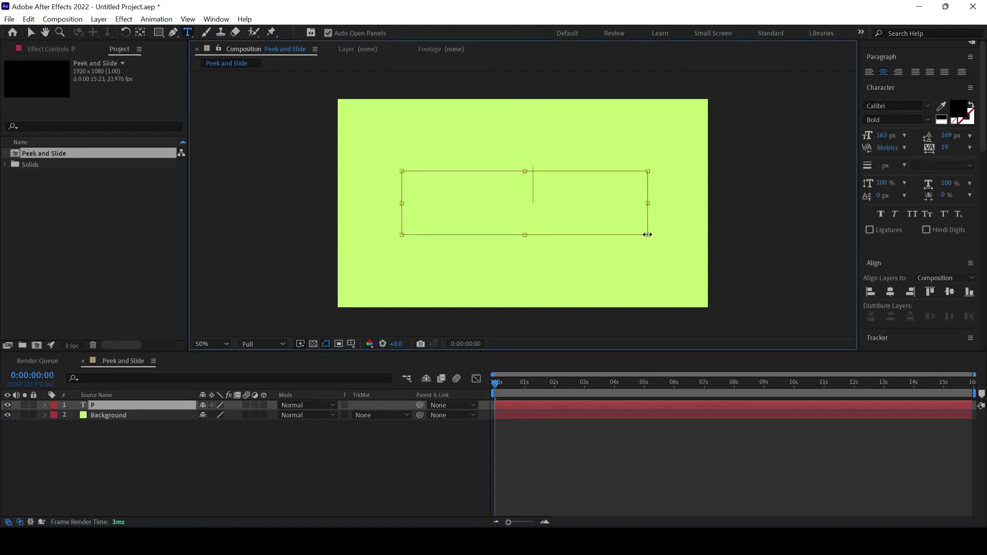
{"action": "type", "text": "EEK & SLIDE"}
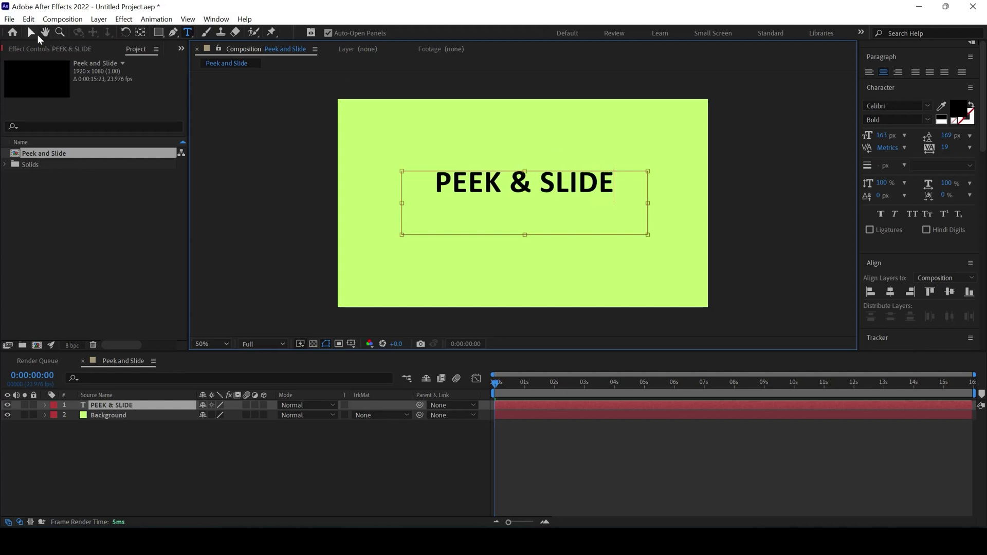
{"action": "left_click", "coordinate": [31, 33]}
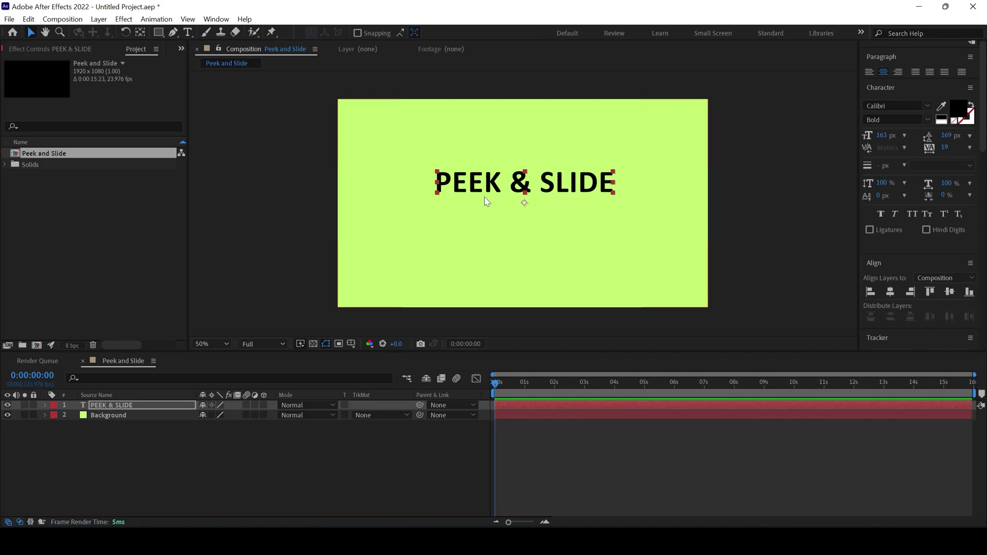
- Draw a solid-fill mint green rectangle bar just below the text as a new shape layer
{"action": "key", "text": "ctrl+shift+a"}
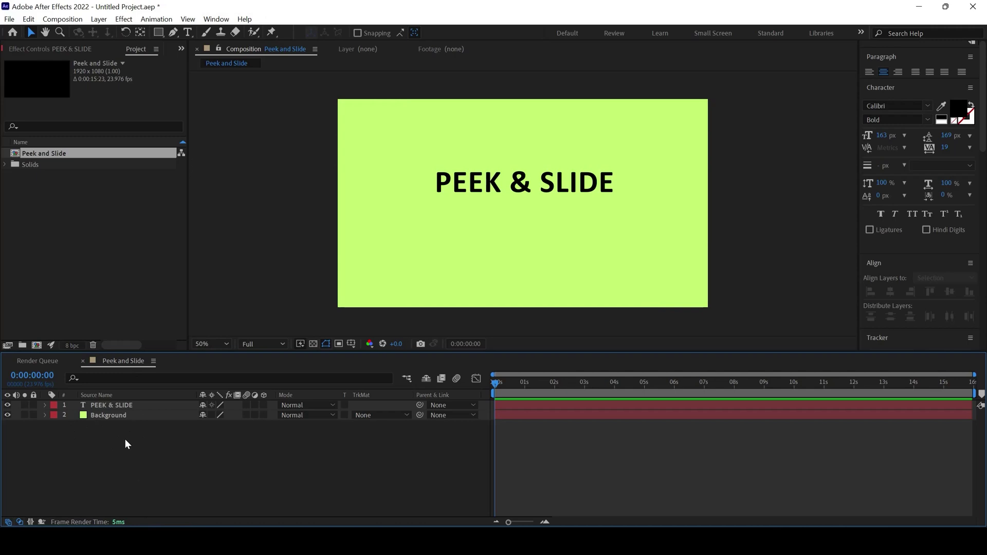
{"action": "left_click", "coordinate": [160, 34]}
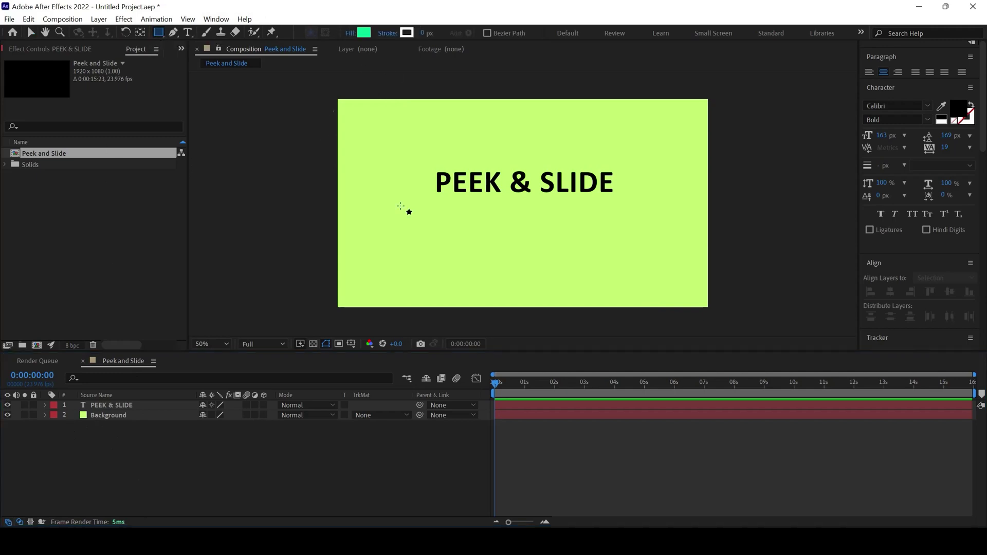
{"action": "mouse_move", "coordinate": [403, 203]}
{"action": "left_mouse_down"}
{"action": "mouse_move", "coordinate": [427, 215]}
{"action": "mouse_move", "coordinate": [644, 239]}
{"action": "left_mouse_up"}
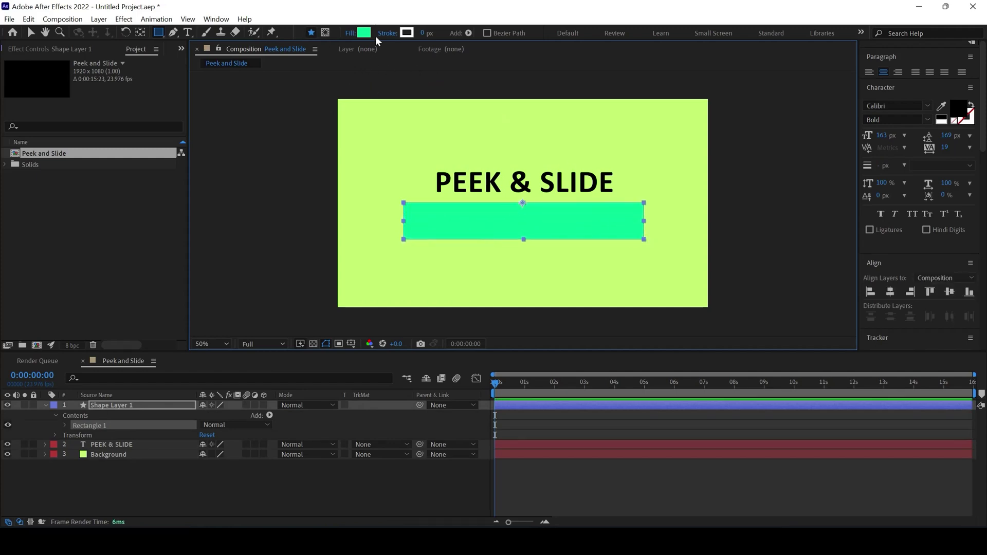
{"action": "left_click", "coordinate": [354, 34]}
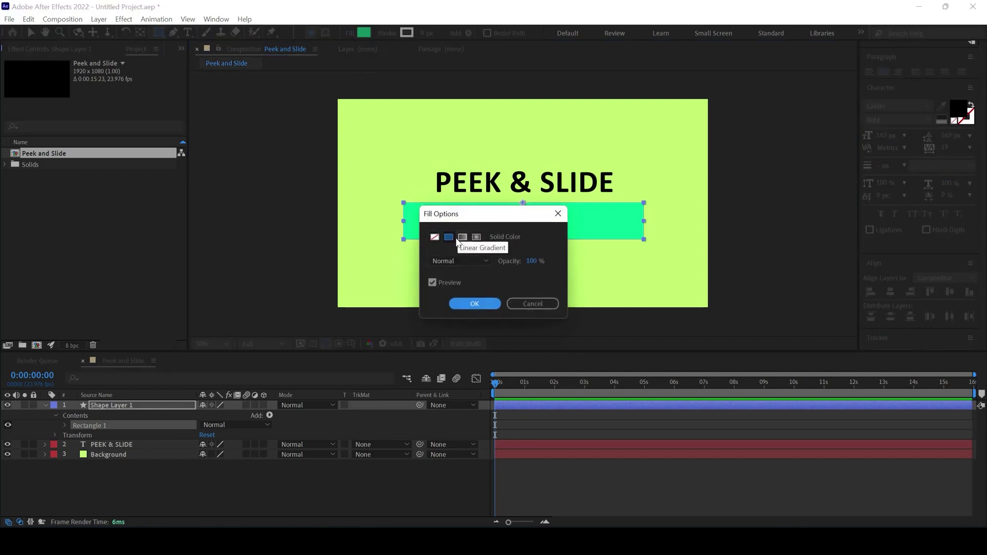
{"action": "left_click", "coordinate": [476, 305]}
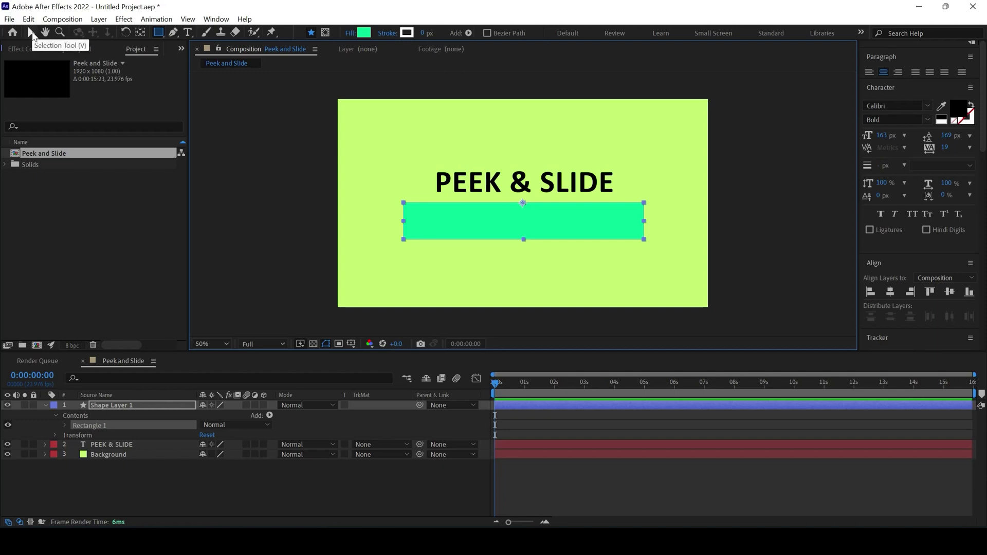
{"action": "left_click", "coordinate": [31, 33]}
- Set a frame-0 Position keyframe on PEEK & SLIDE with the text lowered behind the bar at Y 741
{"action": "left_click", "coordinate": [527, 185]}
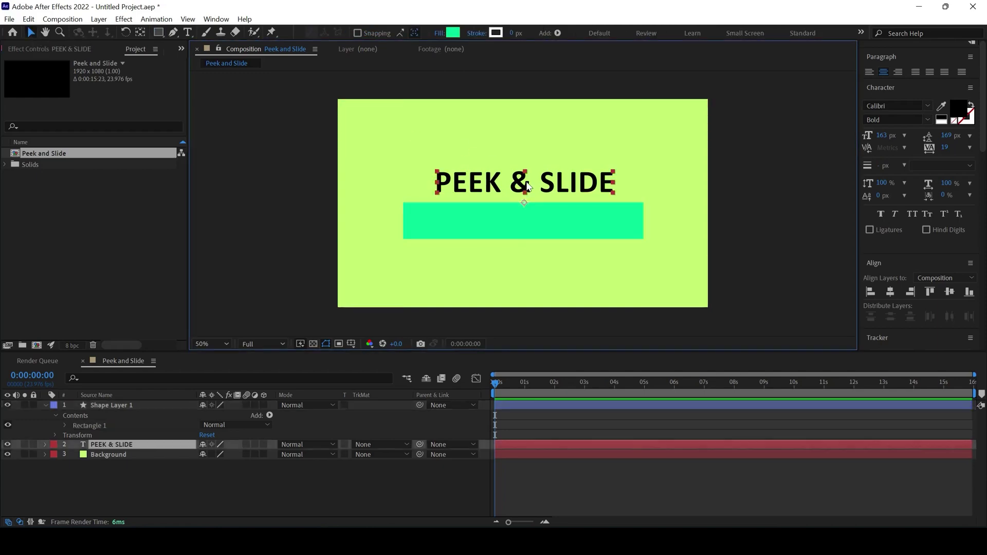
{"action": "left_click", "coordinate": [45, 445]}
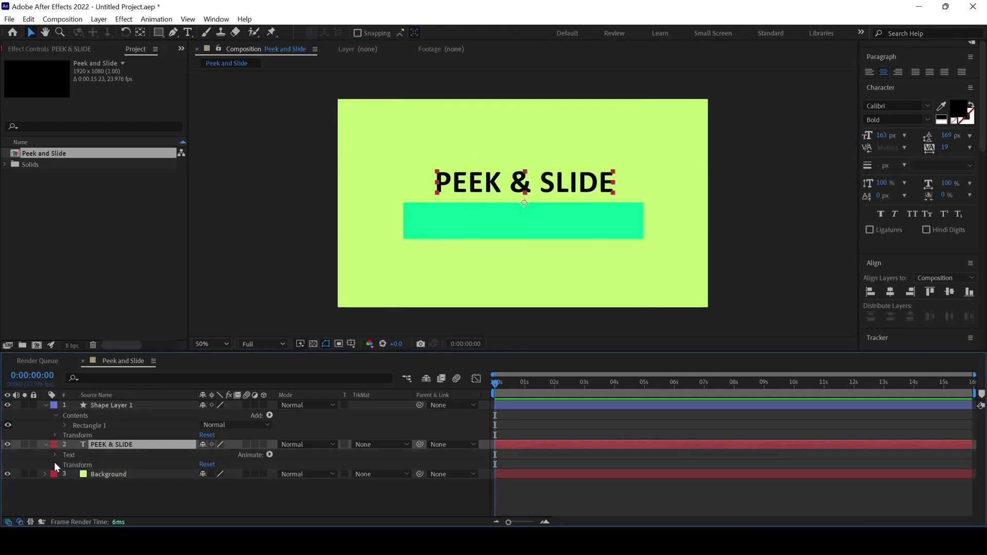
{"action": "left_click", "coordinate": [55, 463]}
{"action": "scroll", "coordinate": [80, 463], "scroll_direction": "down", "scroll_amount": 1}
{"action": "left_click", "coordinate": [98, 472]}
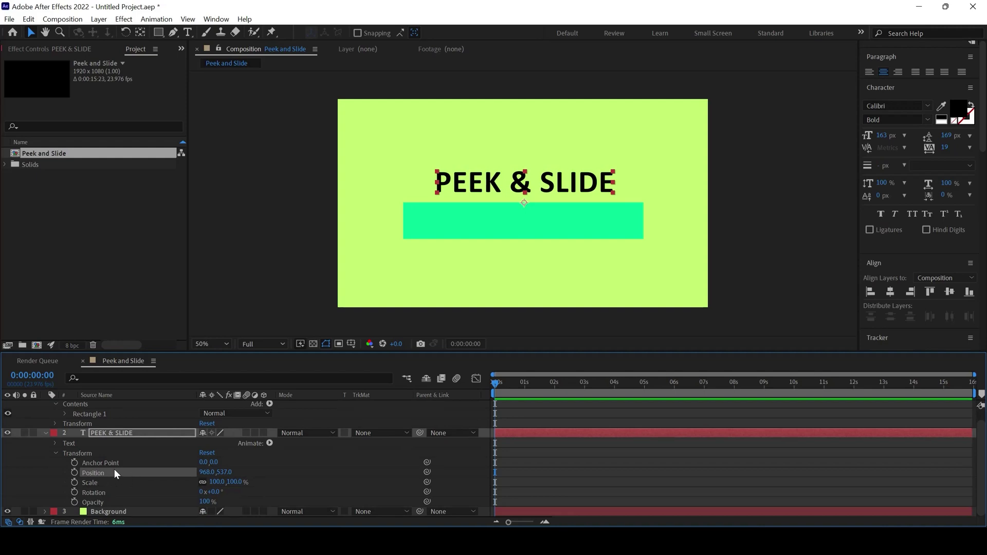
{"action": "left_click", "coordinate": [75, 473]}
{"action": "left_click_drag", "start_coordinate": [223, 473], "coordinate": [343, 470]}
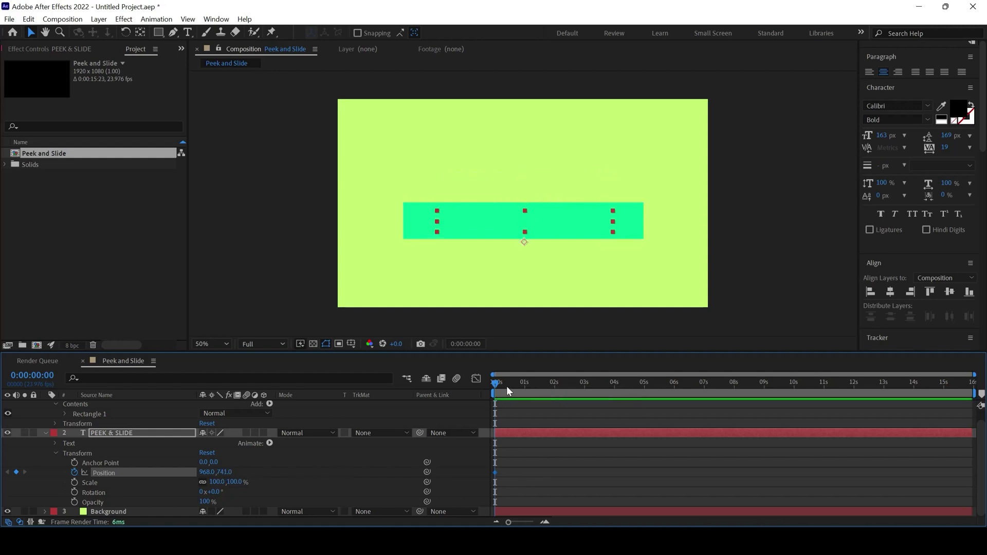
- At frame 12, raise the text to Y 527, then preview the rise from frame 0
{"action": "left_click_drag", "start_coordinate": [497, 382], "coordinate": [511, 388]}
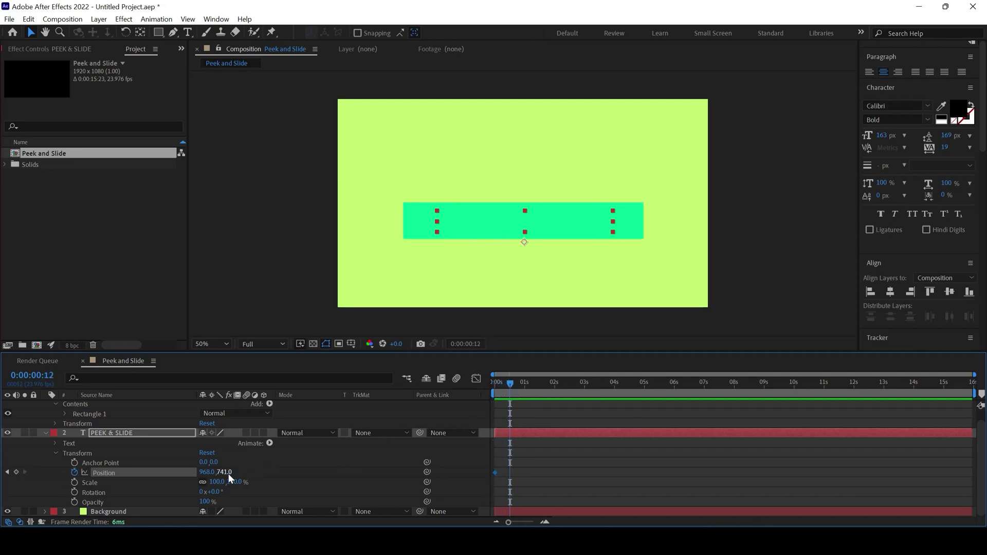
{"action": "left_click_drag", "start_coordinate": [229, 473], "coordinate": [99, 473]}
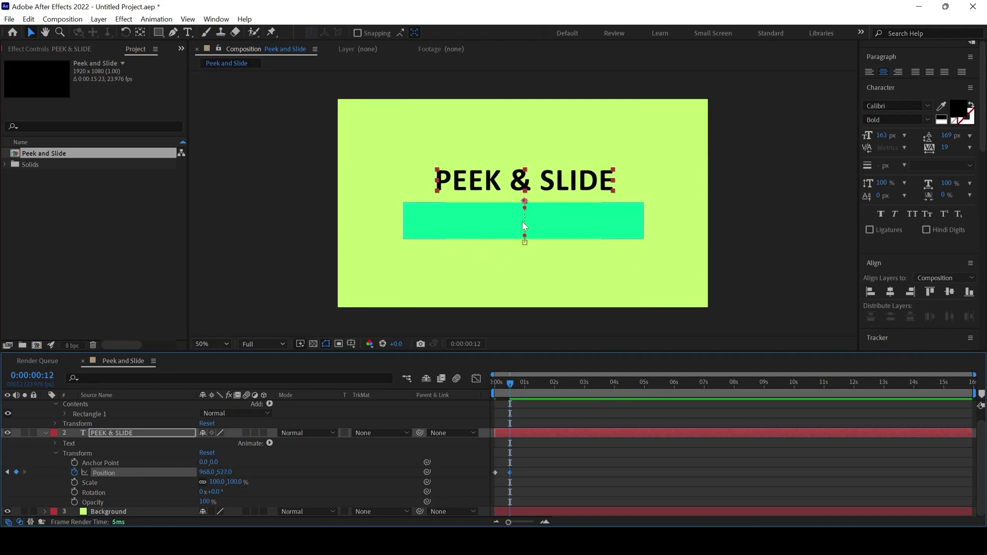
{"action": "left_click_drag", "start_coordinate": [504, 391], "coordinate": [496, 388]}
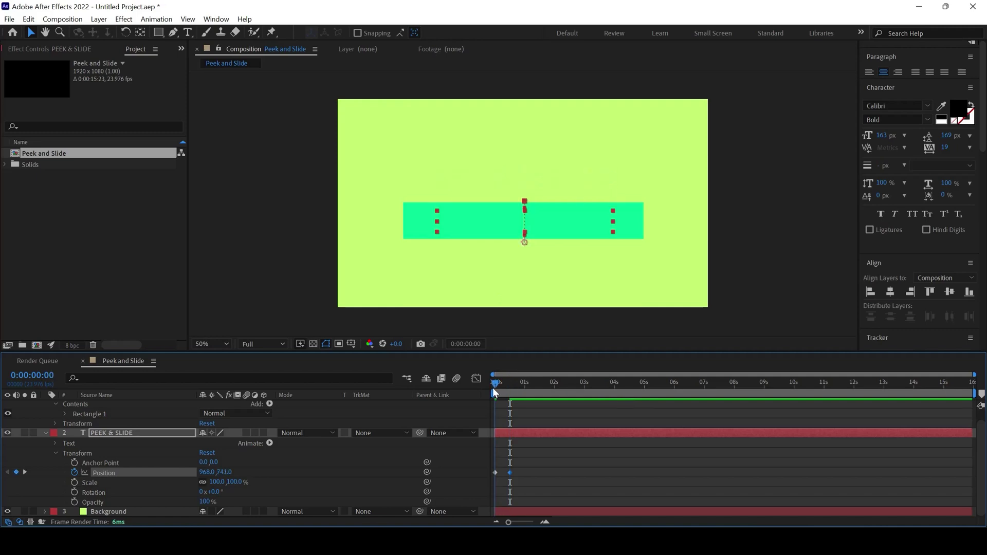
{"action": "key", "text": "space"}
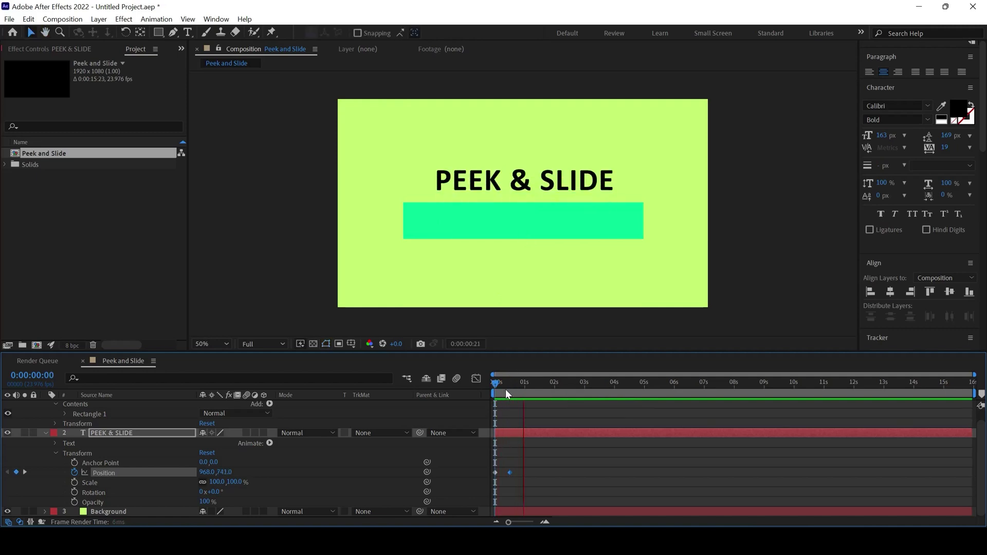
{"action": "key", "text": "space"}
{"action": "mouse_move", "coordinate": [489, 387]}
{"action": "left_mouse_down"}
{"action": "mouse_move", "coordinate": [502, 387]}
{"action": "mouse_move", "coordinate": [489, 385]}
{"action": "left_mouse_up"}
{"action": "scroll", "coordinate": [147, 419], "scroll_direction": "up", "scroll_amount": 1}
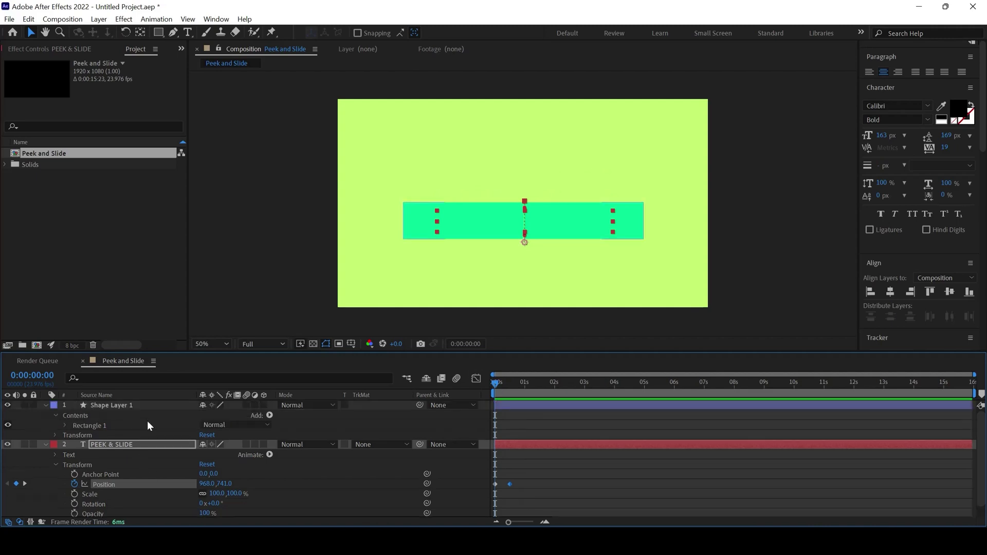
- Collapse both layers' properties and select the PEEK & SLIDE layer at frame 6
{"action": "left_click", "coordinate": [47, 404]}
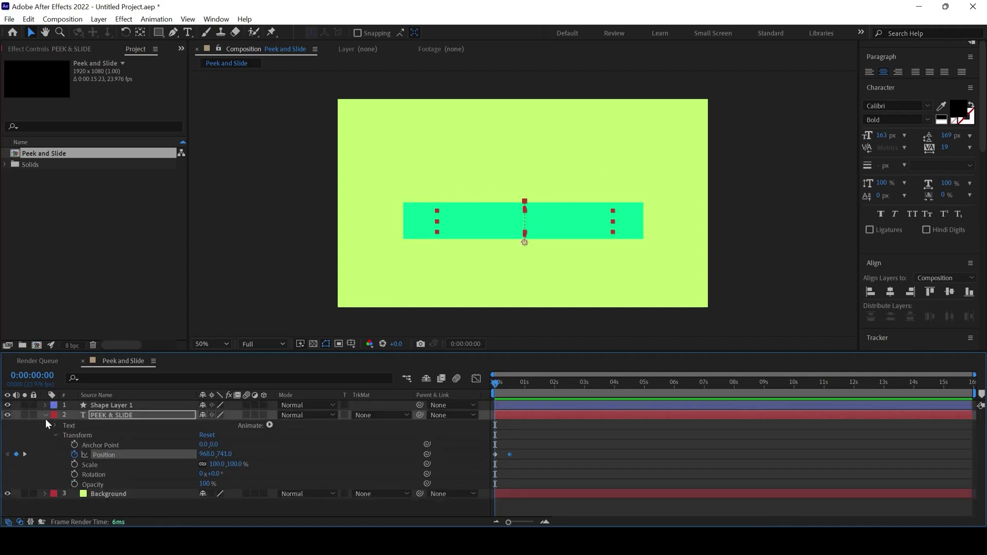
{"action": "left_click", "coordinate": [46, 416]}
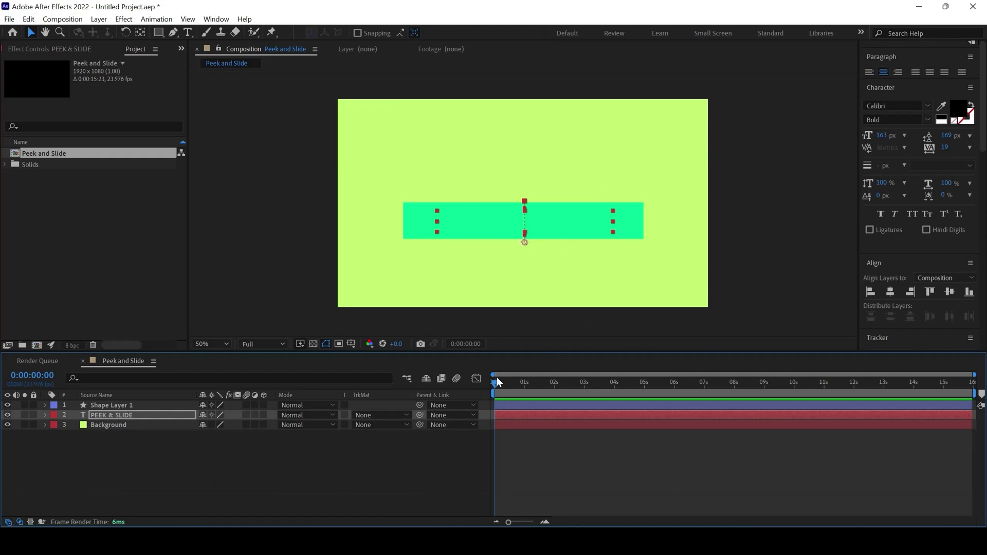
{"action": "left_click_drag", "start_coordinate": [498, 381], "coordinate": [505, 381]}
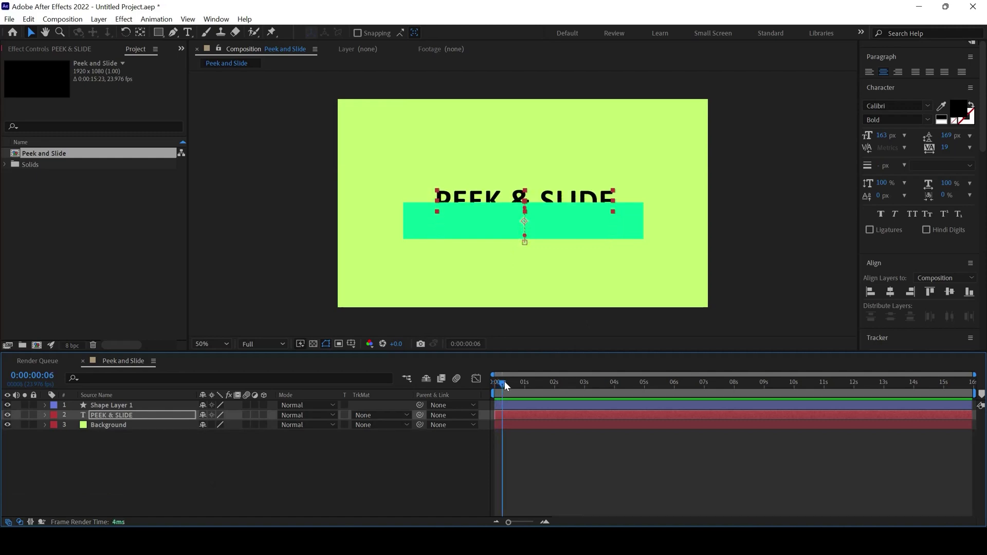
{"action": "left_click", "coordinate": [485, 214]}
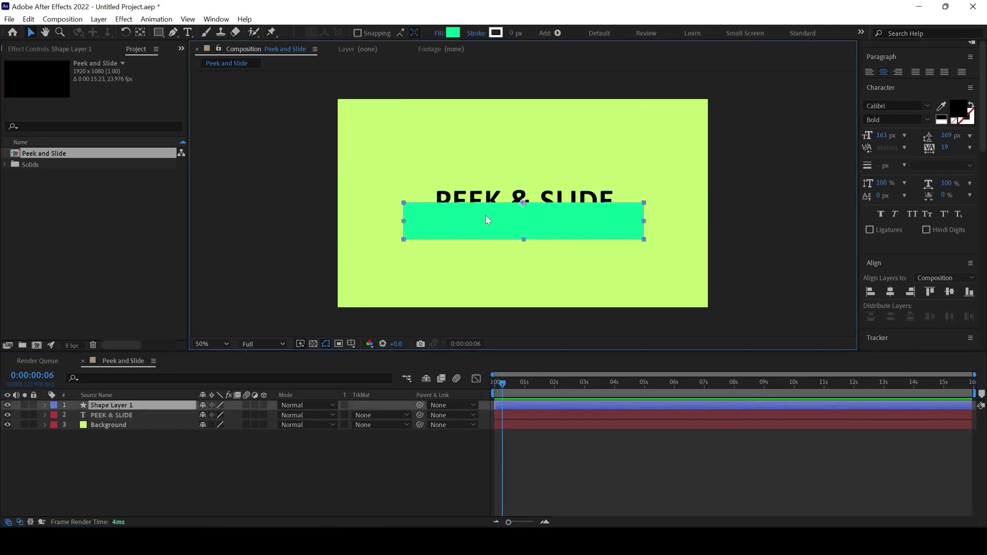
{"action": "left_click", "coordinate": [116, 414]}
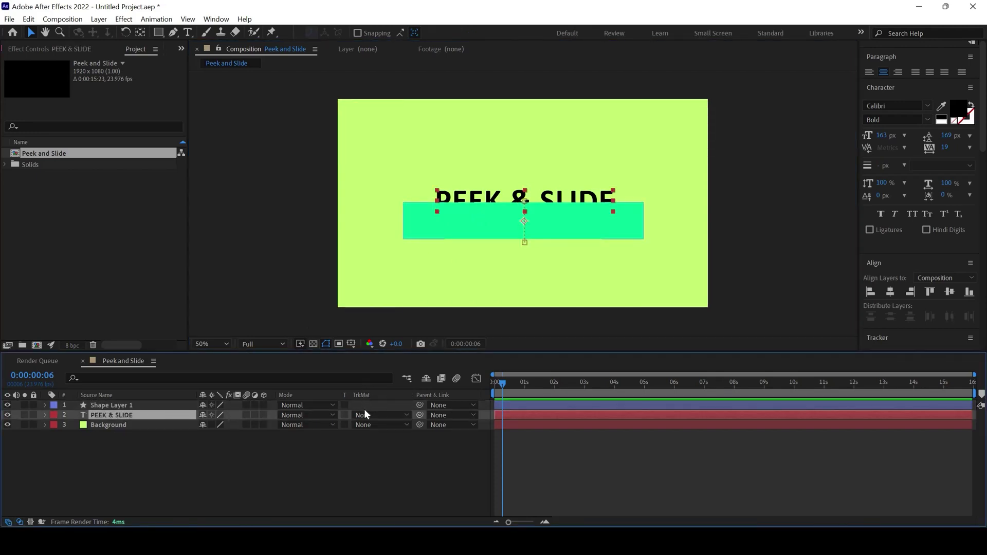
- Bring up the track matte dropdown for the PEEK & SLIDE layer
{"action": "left_click", "coordinate": [381, 416]}
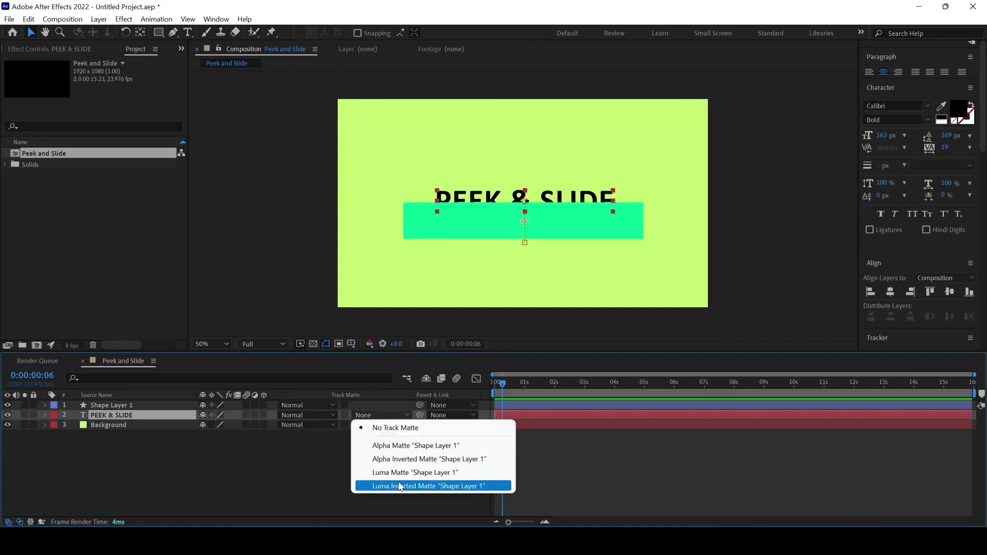
{"action": "left_click", "coordinate": [322, 487]}
{"action": "right_click", "coordinate": [366, 397]}
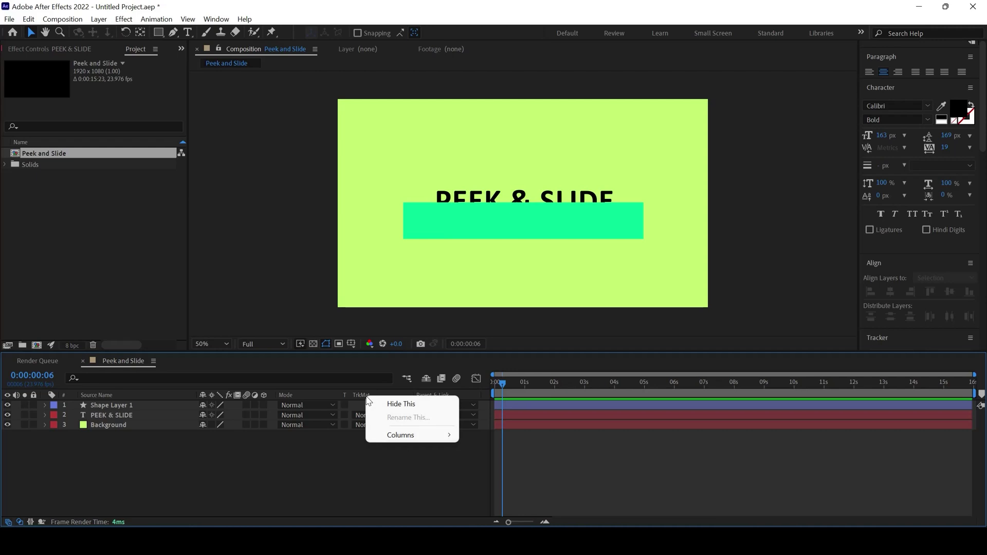
{"action": "mouse_move", "coordinate": [403, 437]}
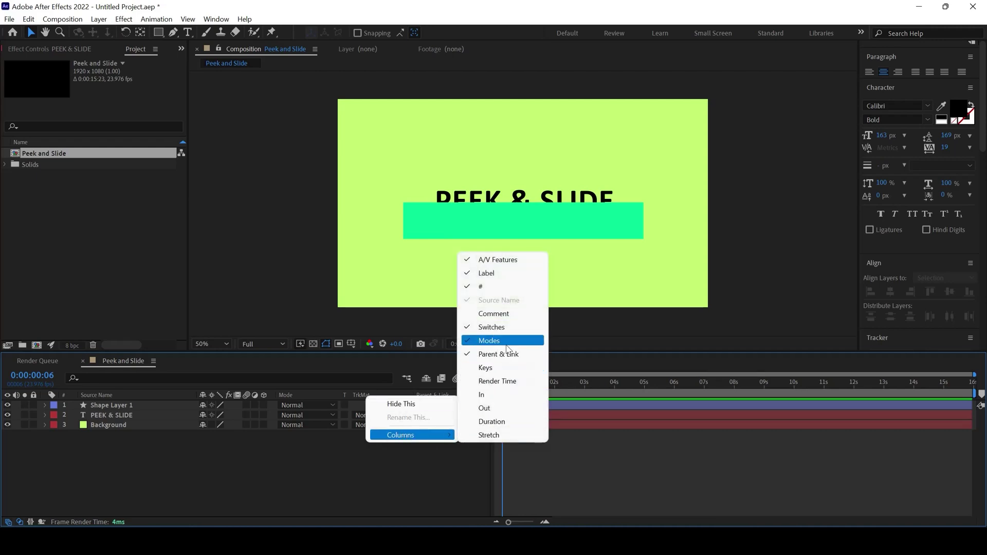
{"action": "left_click", "coordinate": [387, 485]}
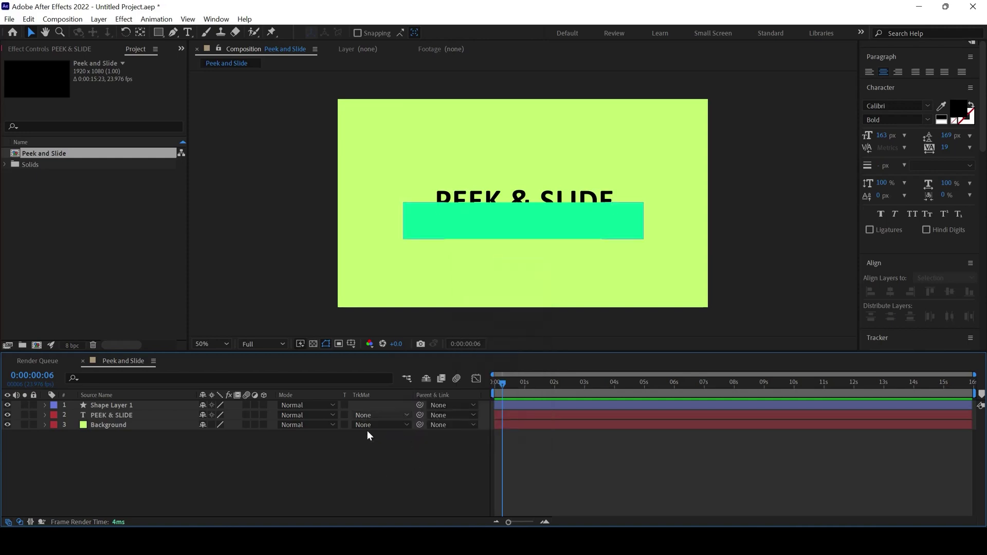
{"action": "left_click", "coordinate": [376, 414]}
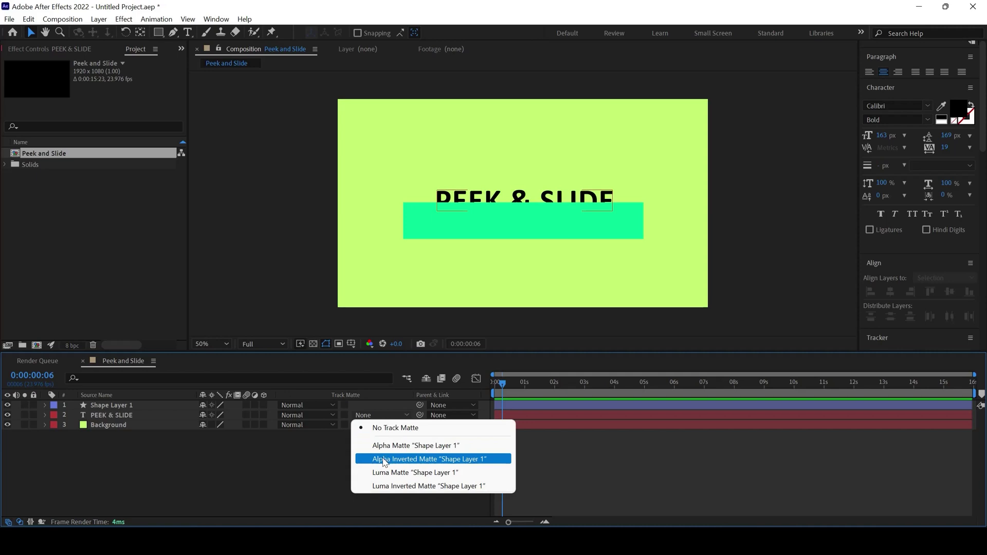
- Set PEEK & SLIDE's track matte to Alpha Inverted Matte 'Shape Layer 1' and preview from frame 0
{"action": "left_click", "coordinate": [383, 459]}
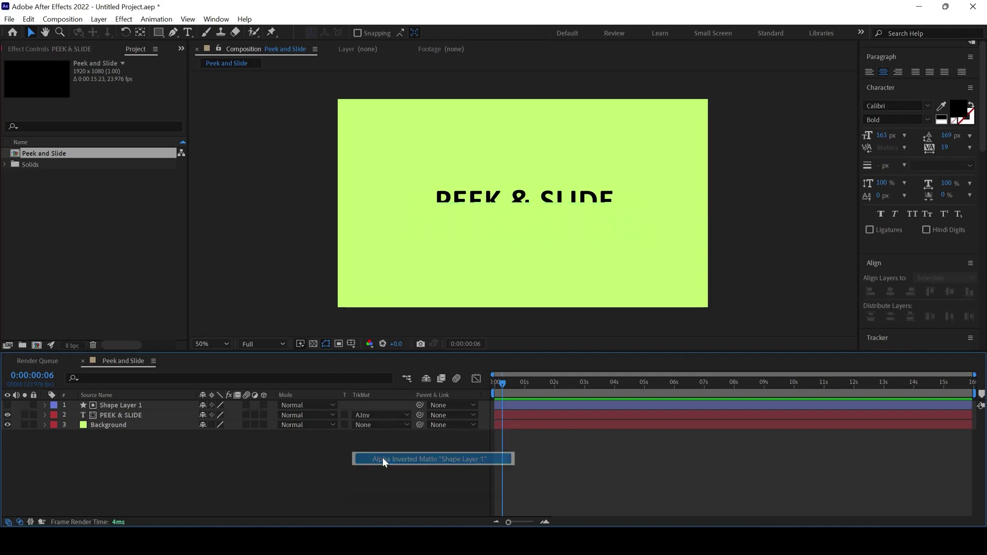
{"action": "left_click", "coordinate": [492, 384]}
{"action": "key", "text": "space"}
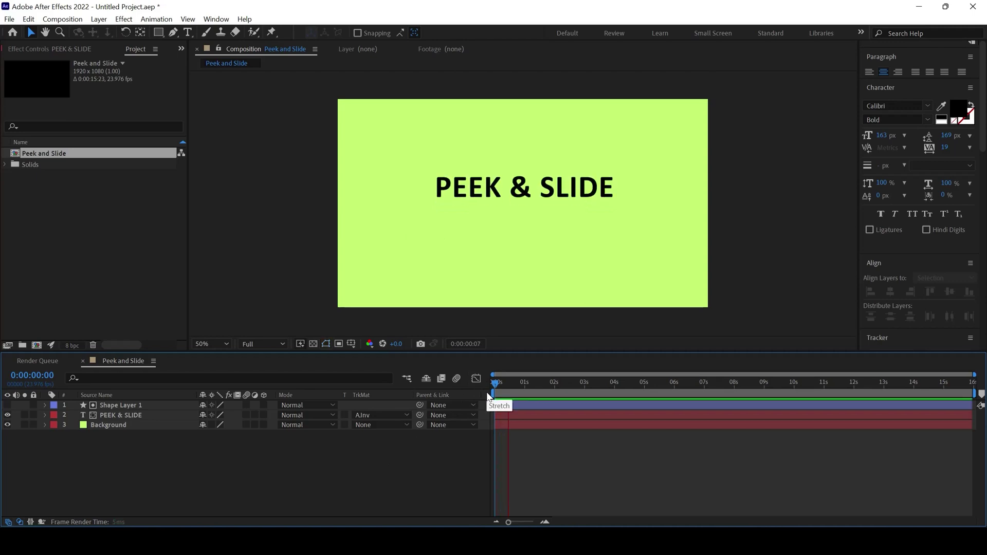
{"action": "left_click", "coordinate": [495, 389]}
{"action": "left_click_drag", "start_coordinate": [495, 388], "coordinate": [503, 392]}
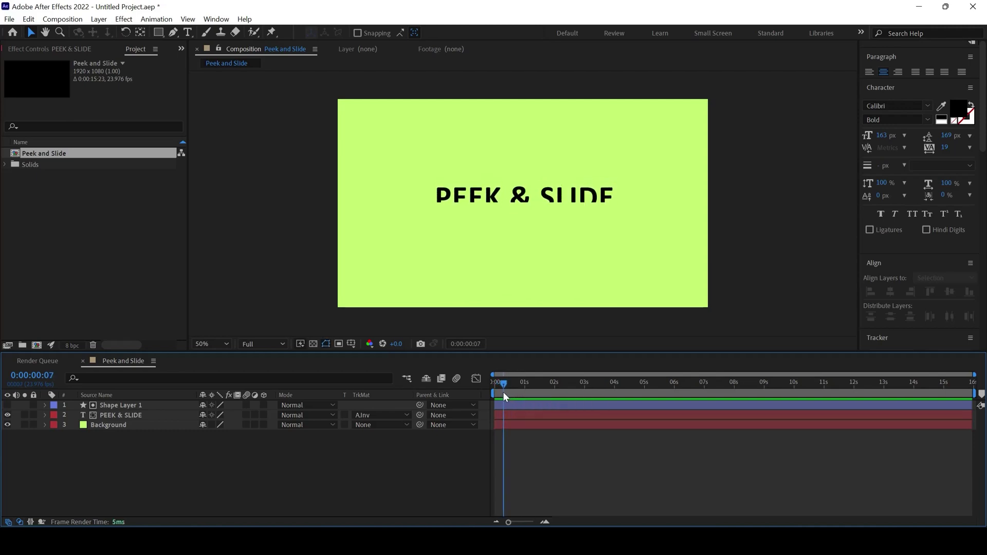